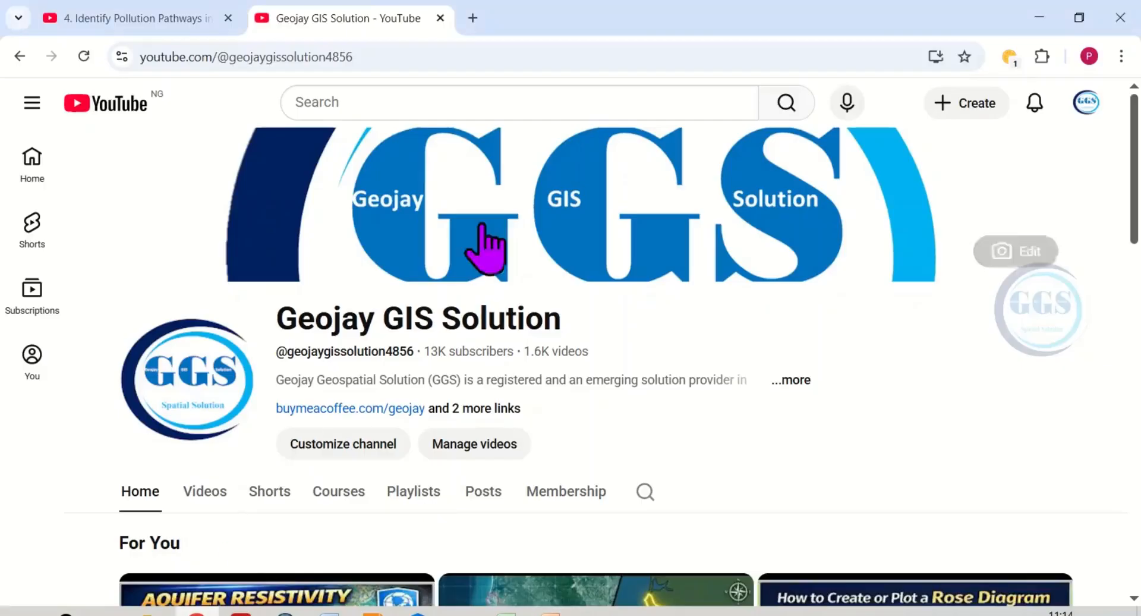
Search the web for "epa air quality data" in a new browser tab and open the US EPA Download Daily Data page
left_click(474, 18)
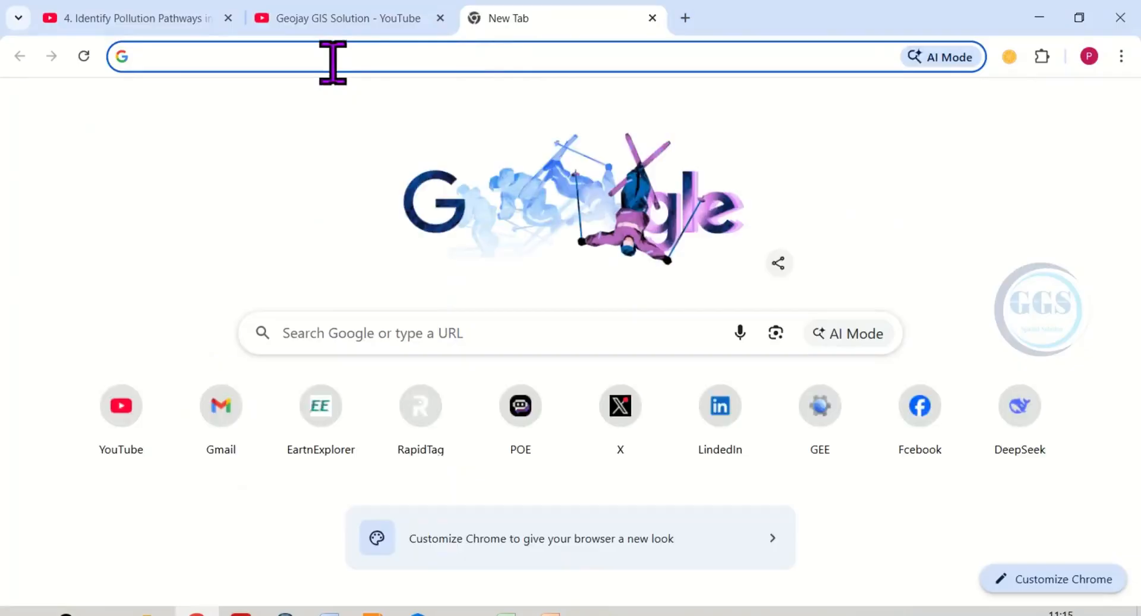
type("EPA")
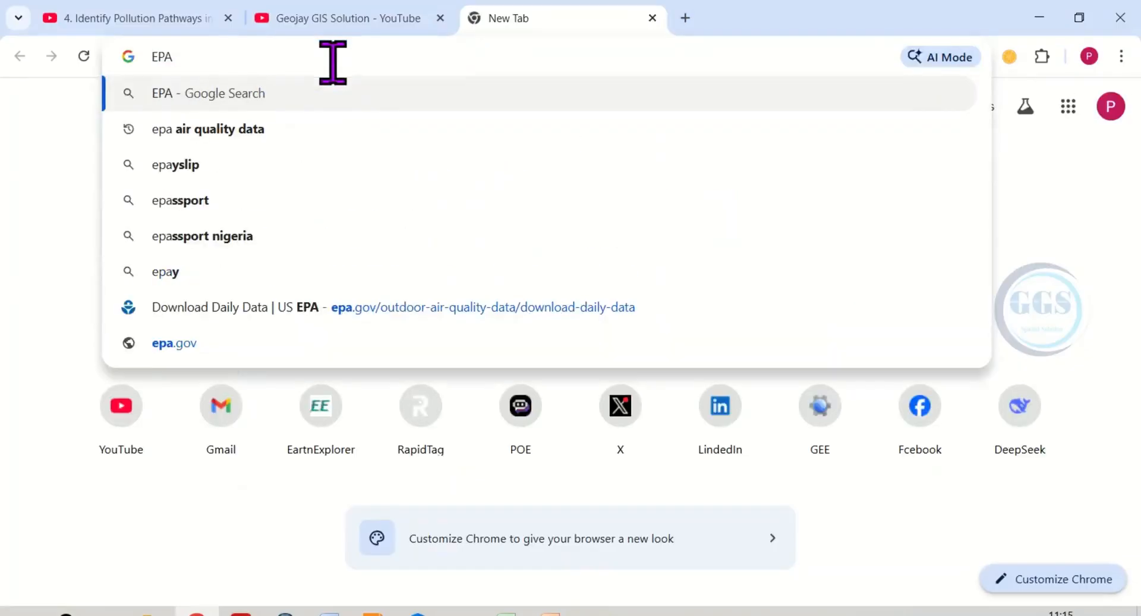
type(" a")
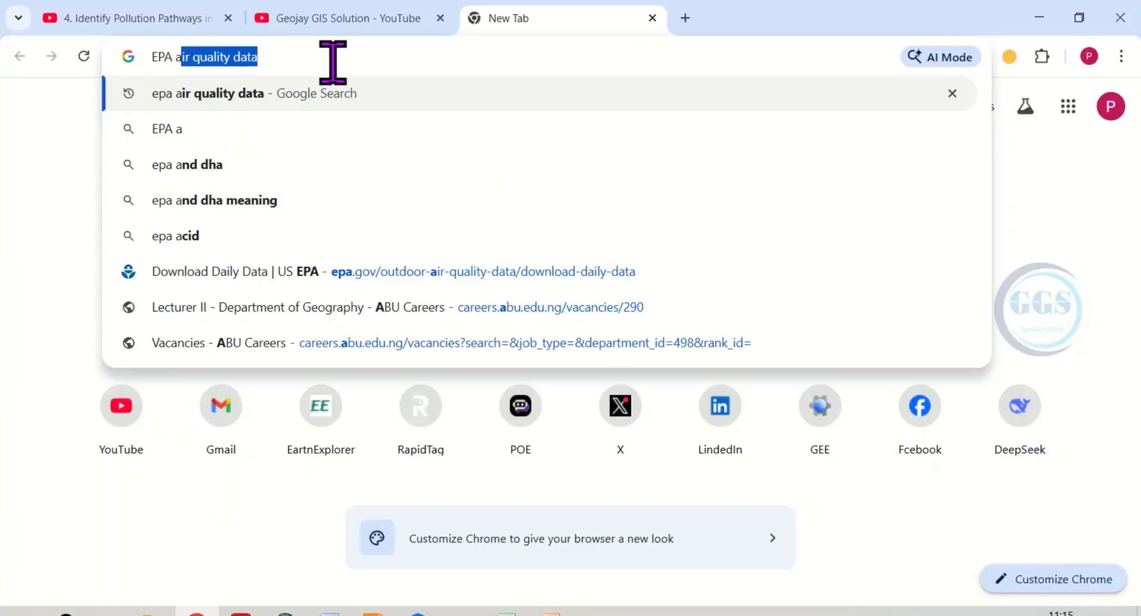
key("Right")
key("Return")
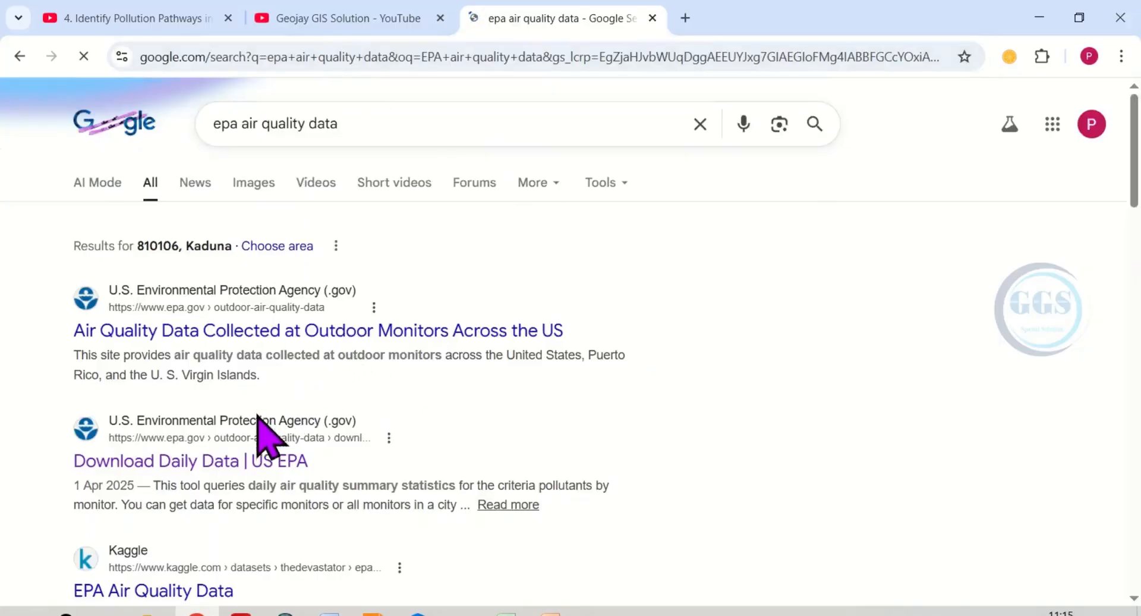
left_click(190, 461)
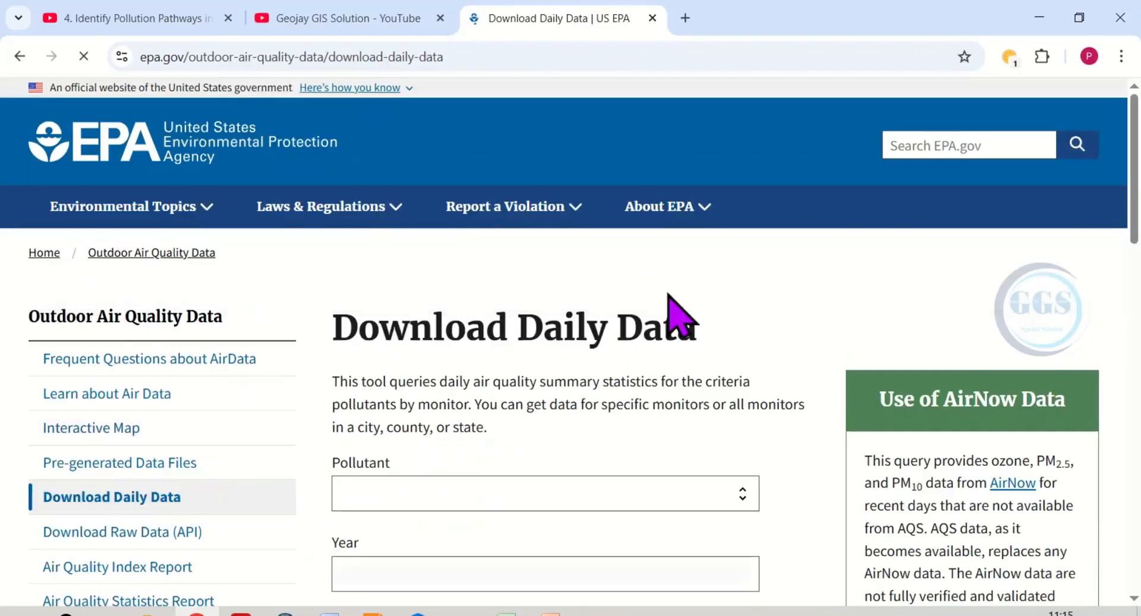
Set the pollutant to PM2.5 and the year to 2025 in the daily data query
scroll(664, 321, "down", 2)
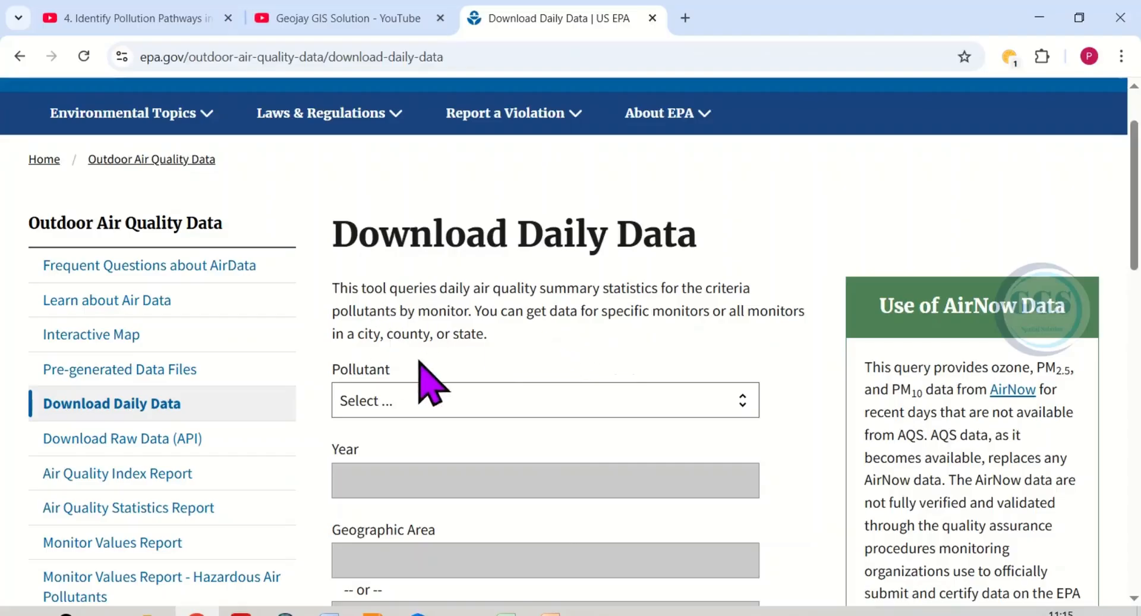
scroll(509, 374, "down", 1)
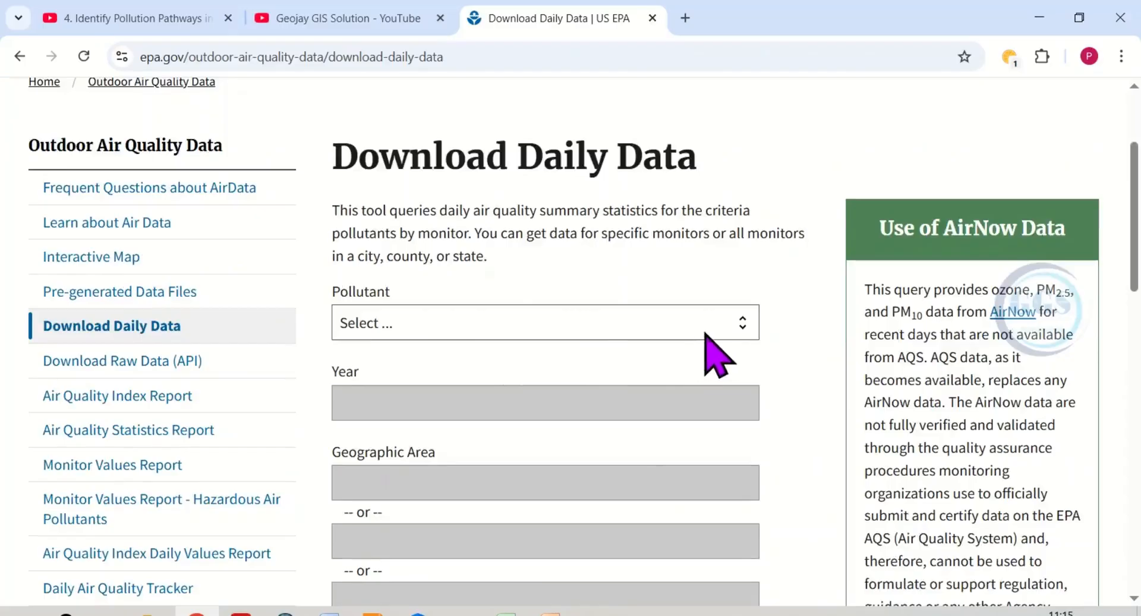
left_click(744, 333)
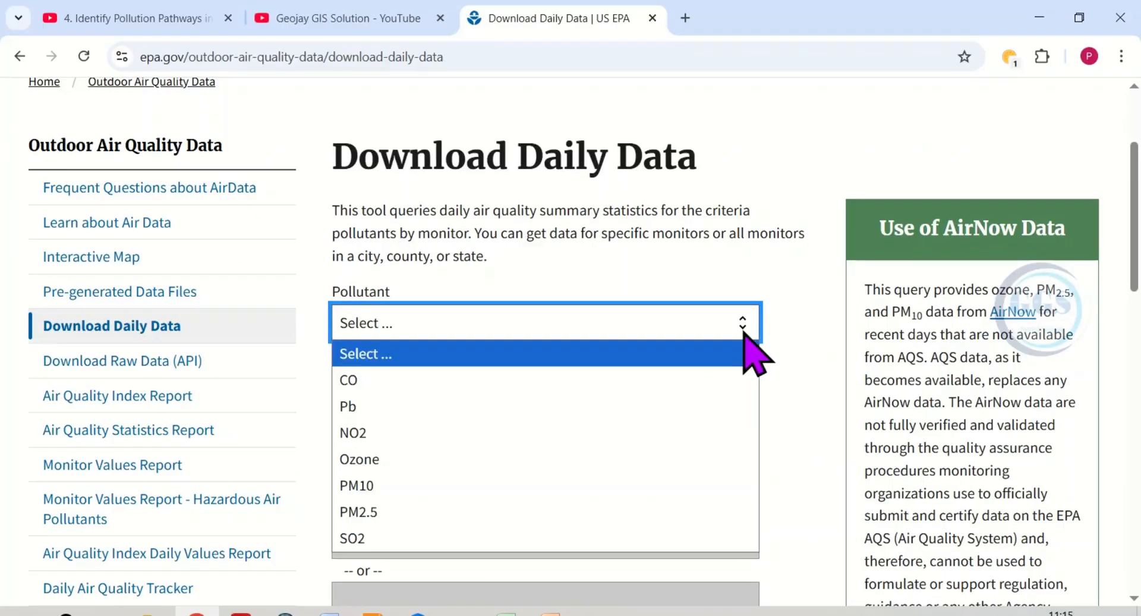
left_click(367, 513)
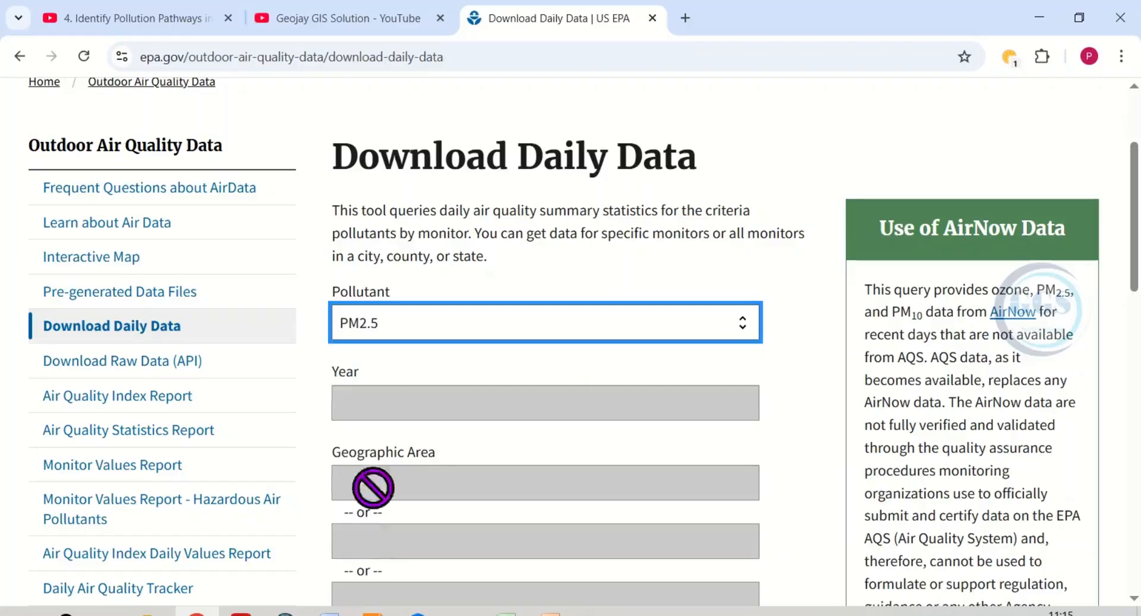
scroll(600, 387, "down", 1)
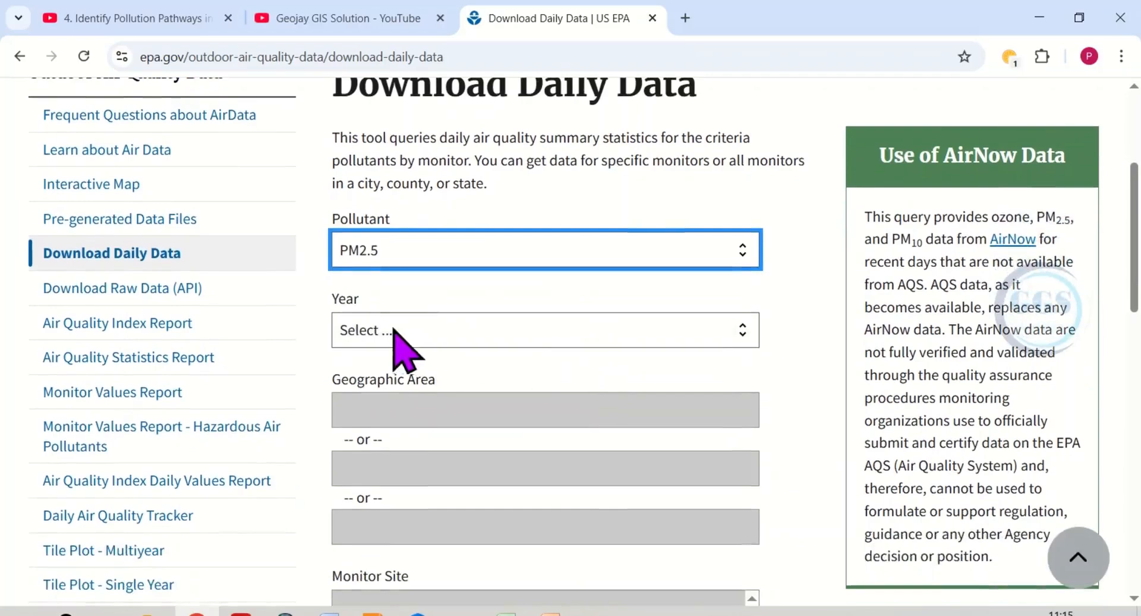
left_click(745, 333)
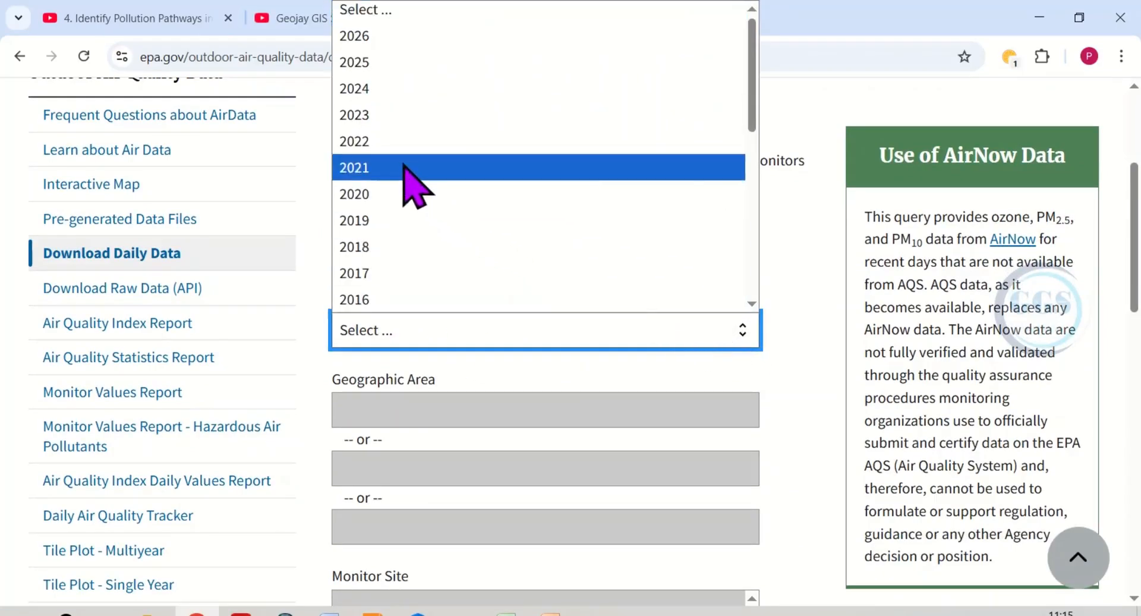
left_click(359, 64)
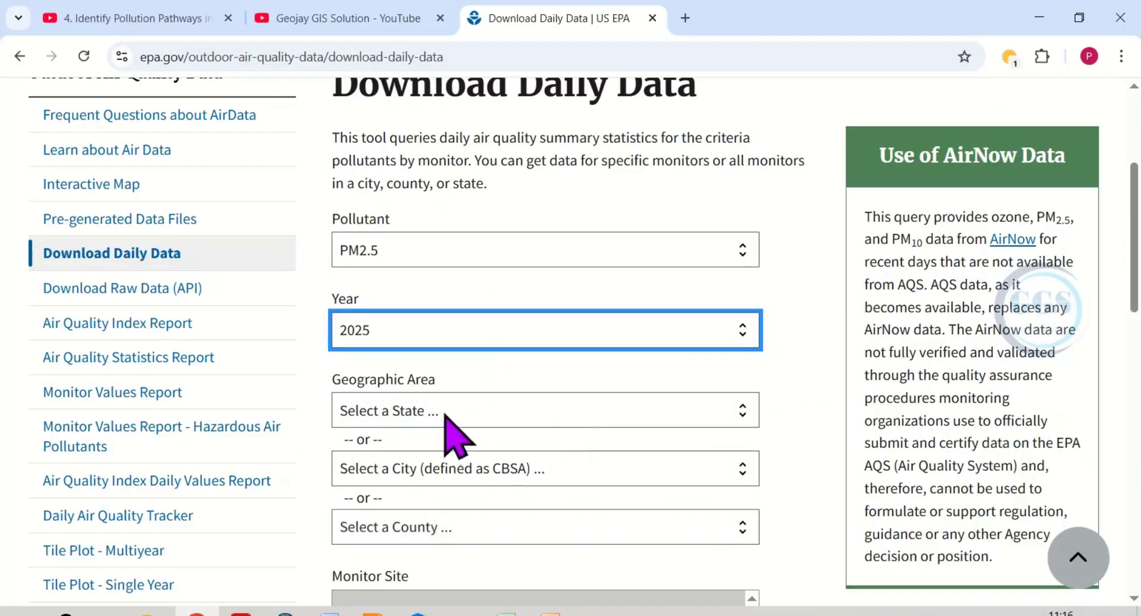
Set the query's geographic area to the state of Arizona
scroll(757, 395, "down", 1)
left_click(744, 368)
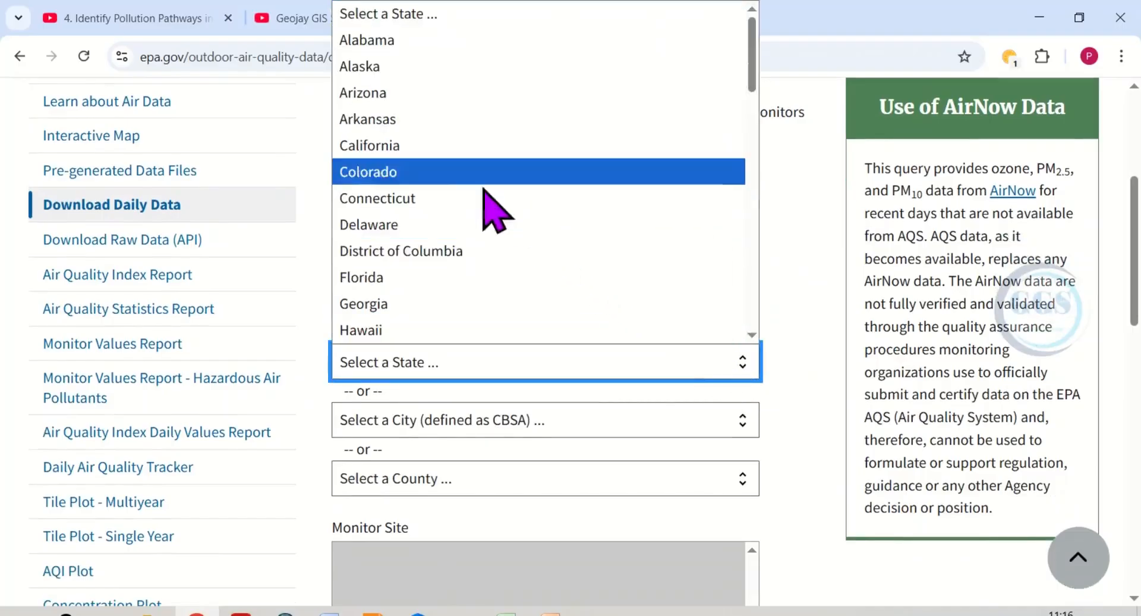
left_click(371, 94)
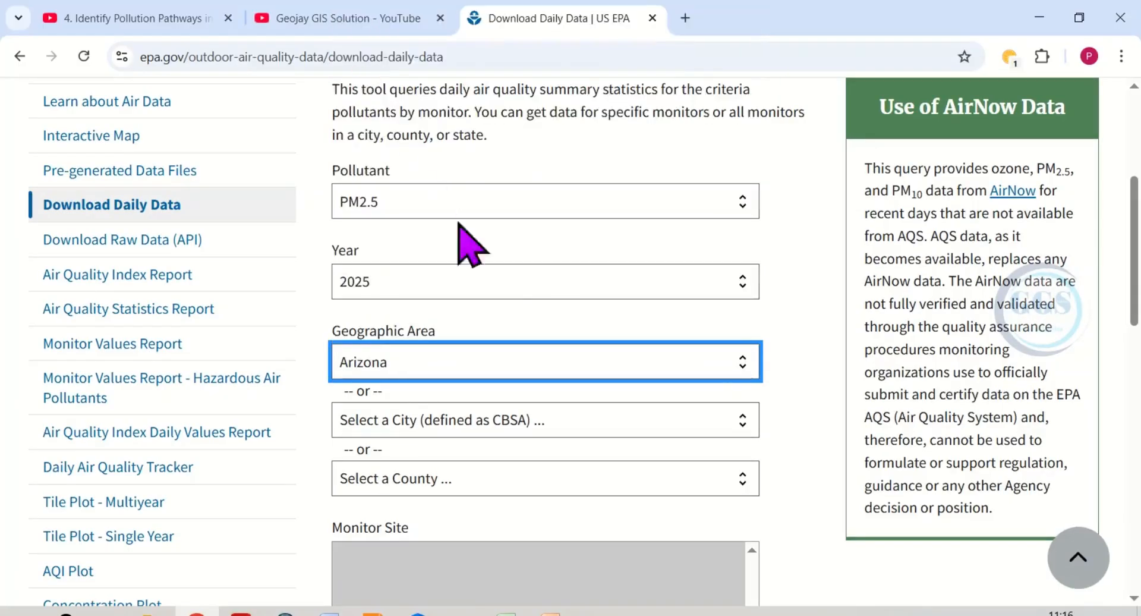
Look through the available city options and the list of monitor sites for the query
scroll(621, 425, "down", 1)
scroll(612, 409, "down", 1)
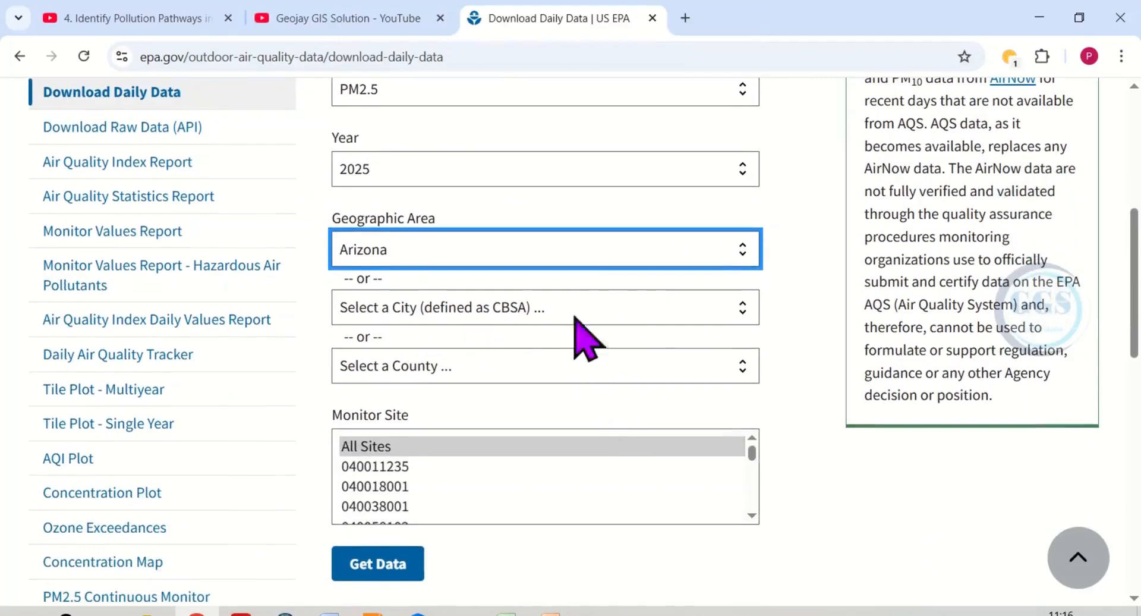
left_click(729, 320)
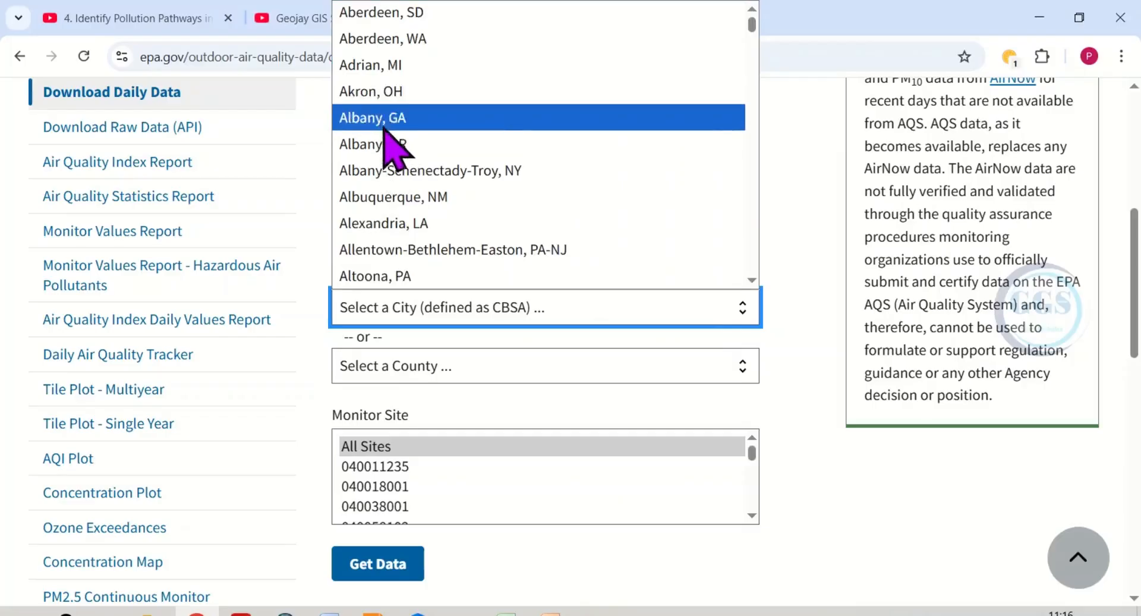
left_click(410, 310)
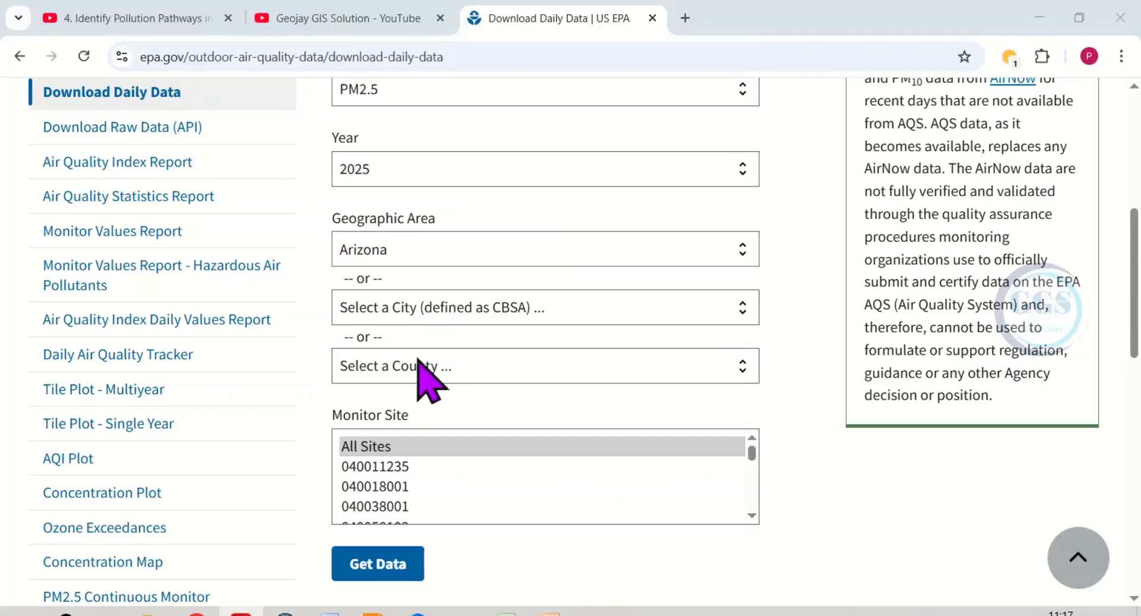
scroll(410, 445, "down", 1)
scroll(420, 467, "down", 1)
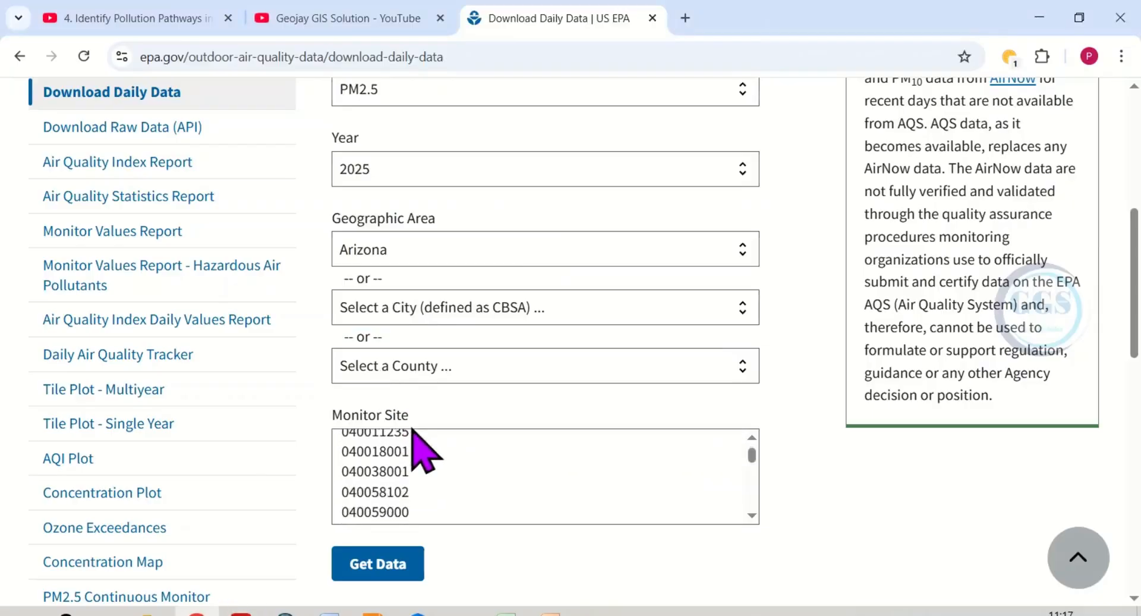
scroll(420, 450, "up", 2)
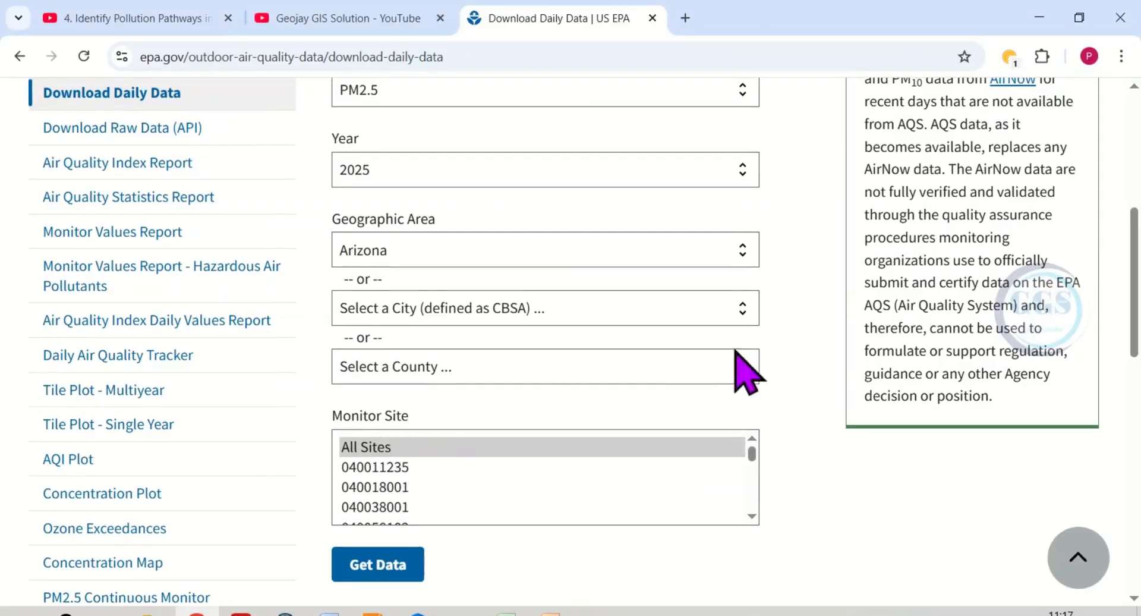
Request the data for all monitor sites and download the resulting CSV spreadsheet
scroll(796, 374, "down", 1)
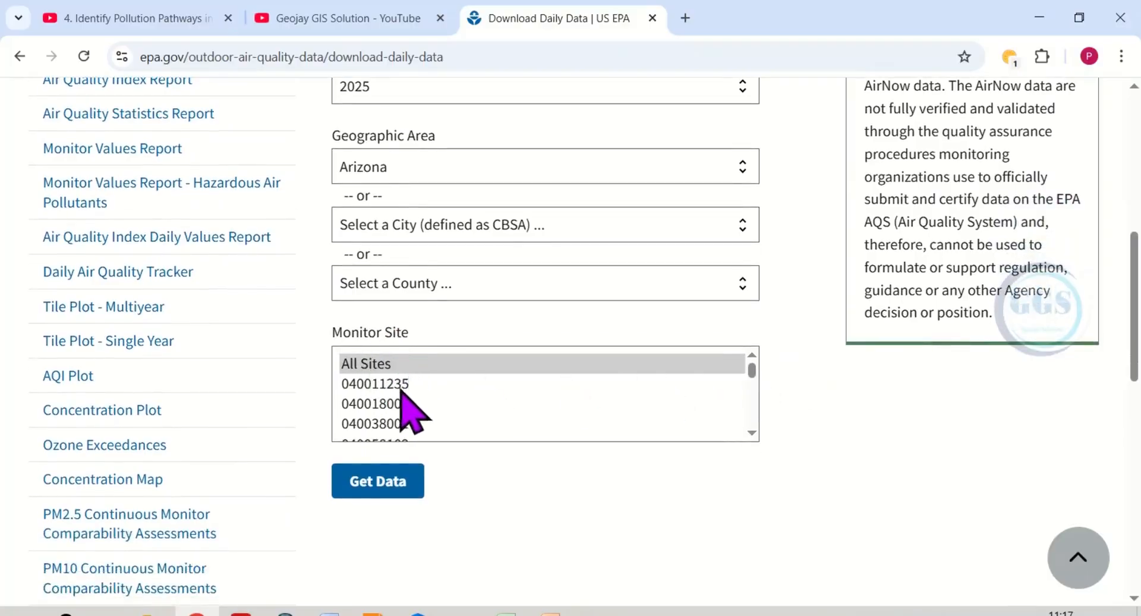
left_click(368, 366)
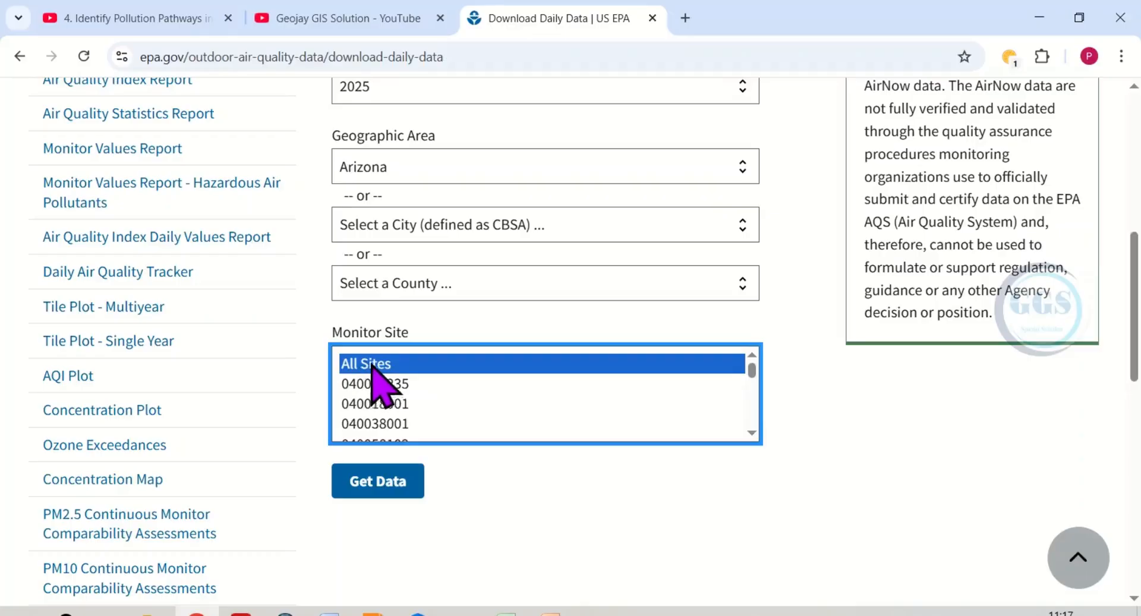
left_click(378, 485)
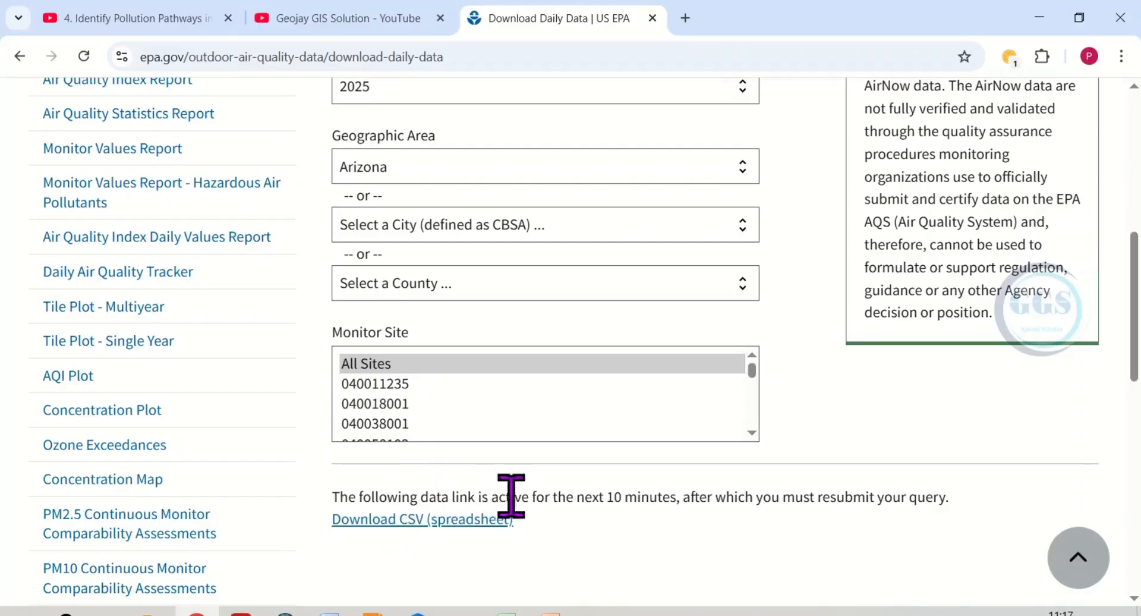
scroll(497, 482, "down", 2)
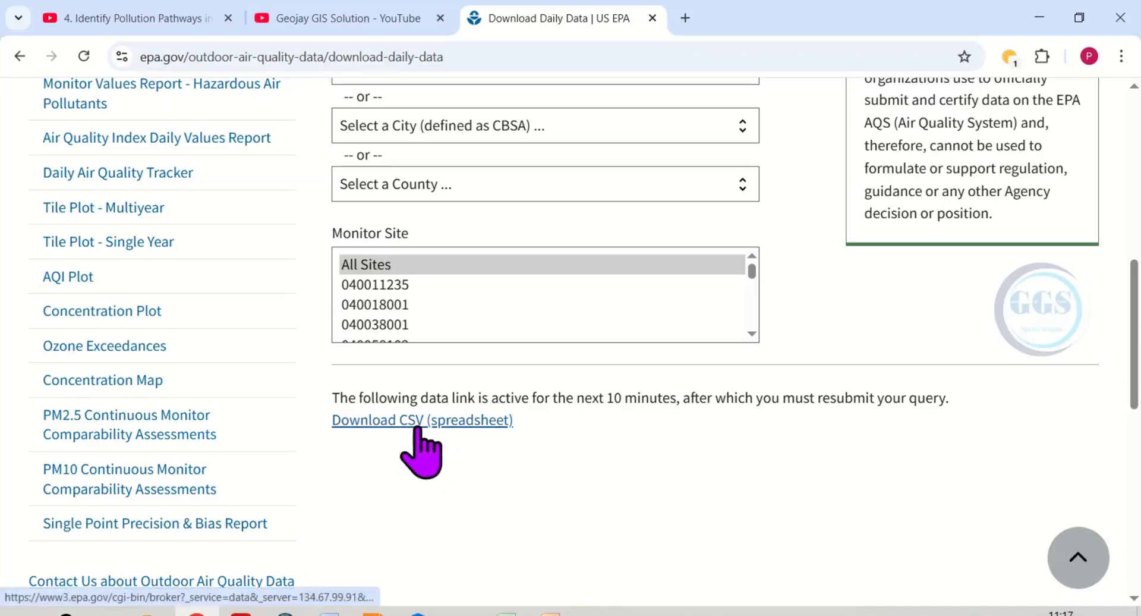
left_click(396, 421)
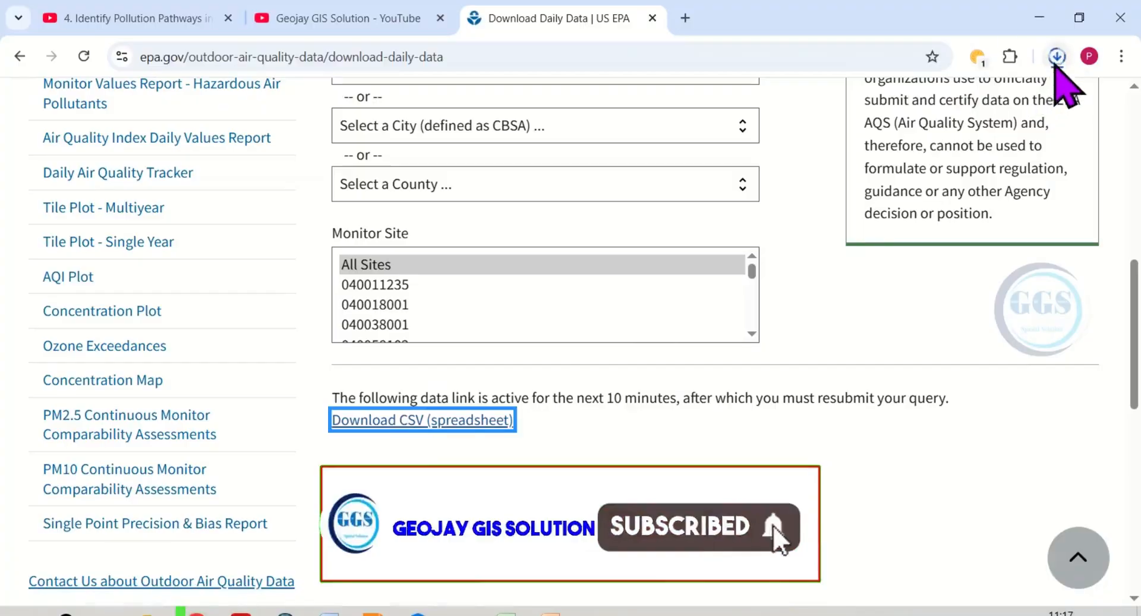
Open the downloaded ad_viz_plotval_data (1).csv in Excel and widen the Date column to fit its contents
left_click(1057, 57)
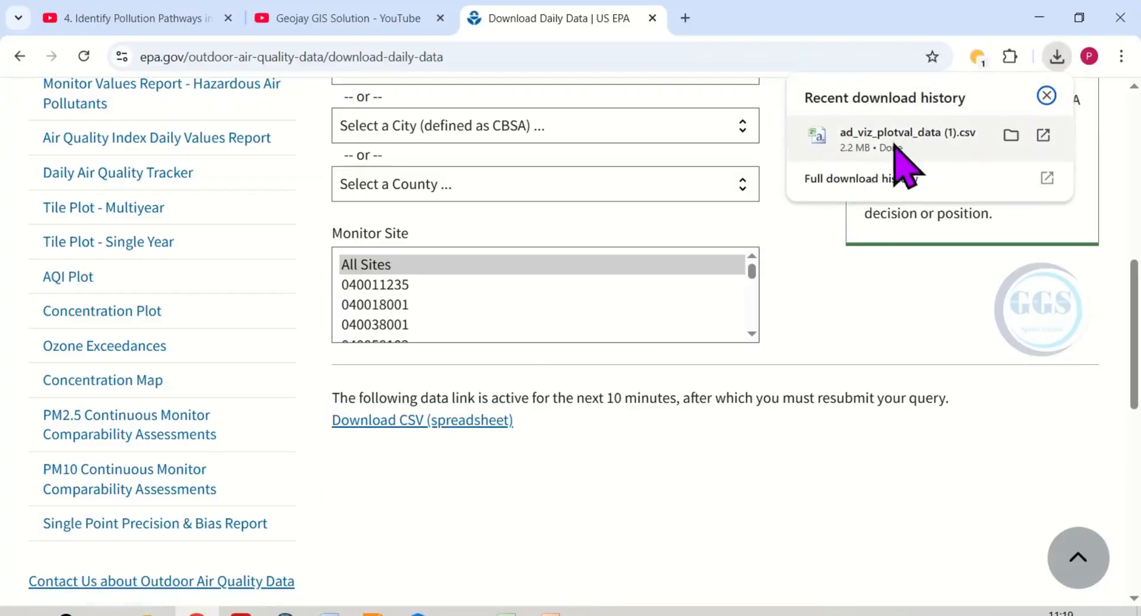
left_click(868, 133)
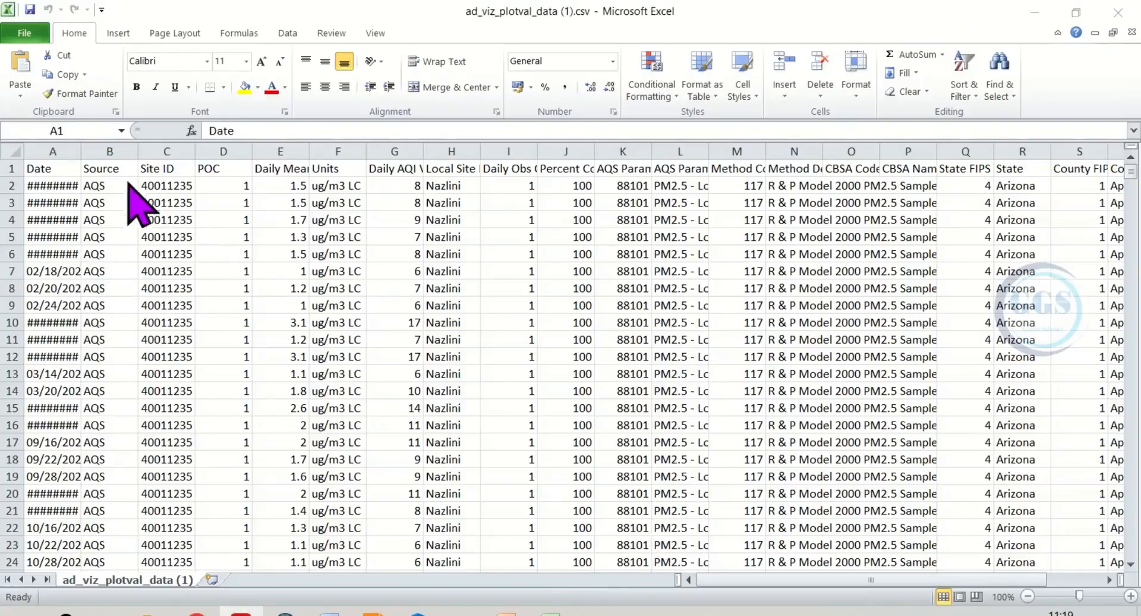
left_click(82, 147)
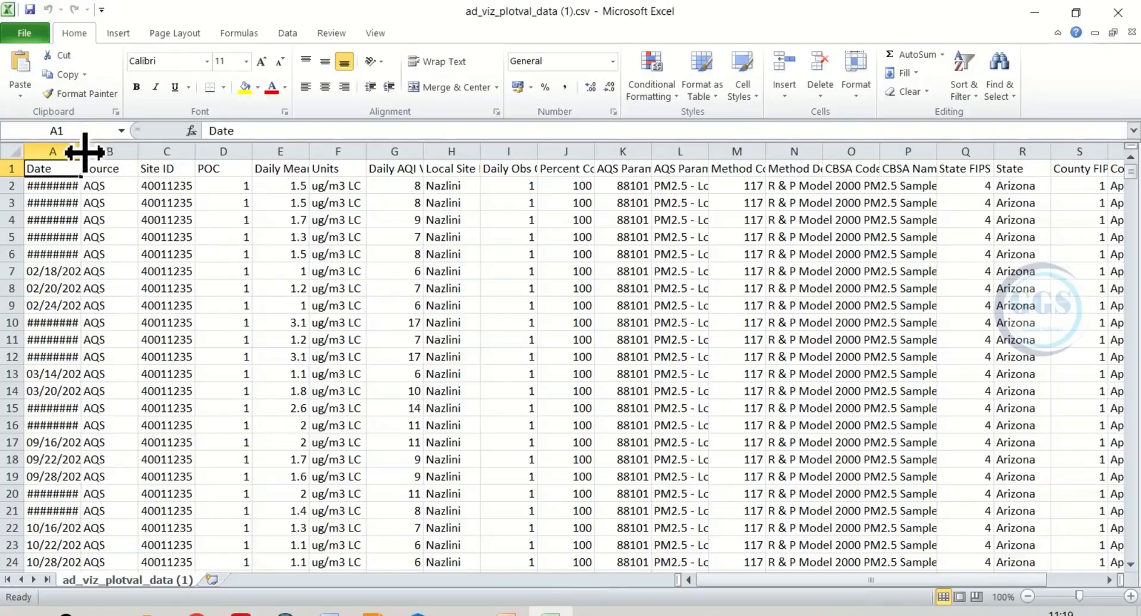
double_click(77, 155)
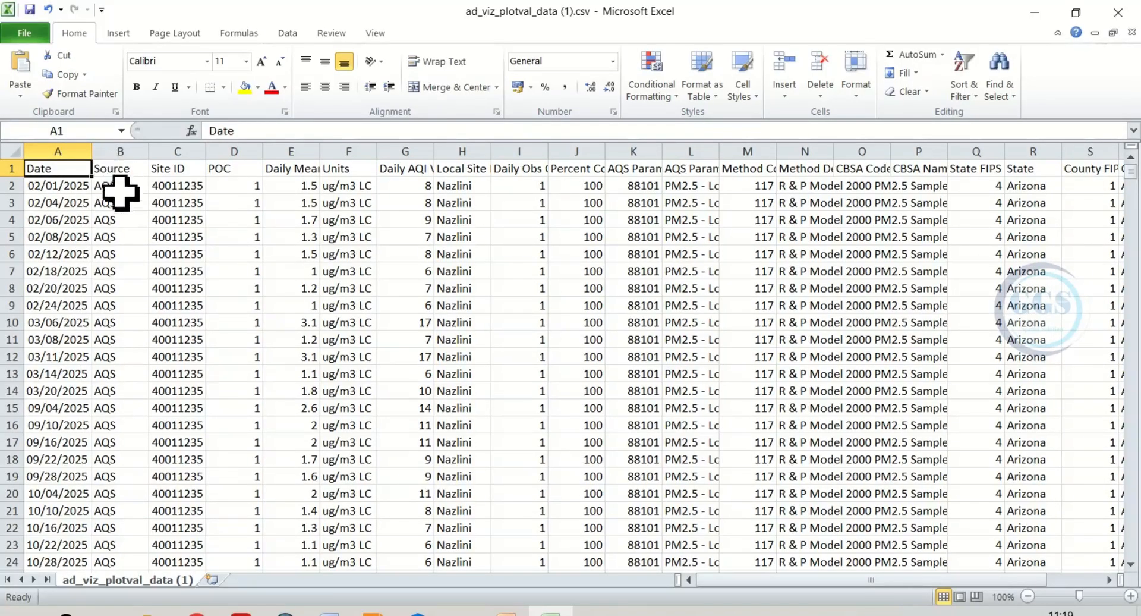
Examine the Site ID, Daily Mean PM2.5 Concentration, Units, Daily AQI Value, Local Site Name, Daily Obs Count and Method Code columns
left_click(185, 184)
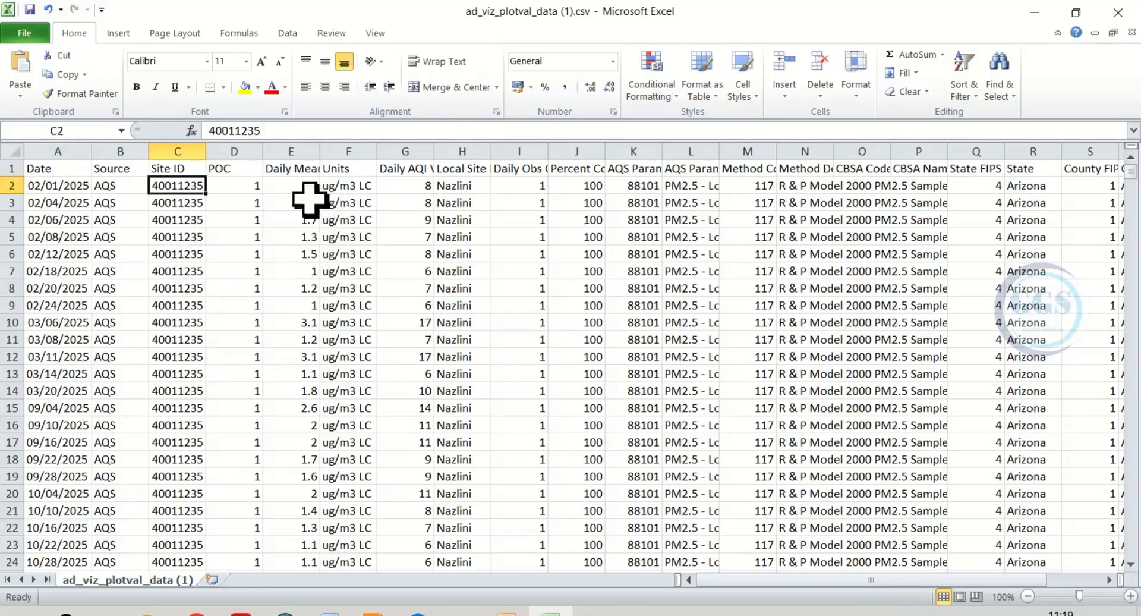
left_click(302, 148)
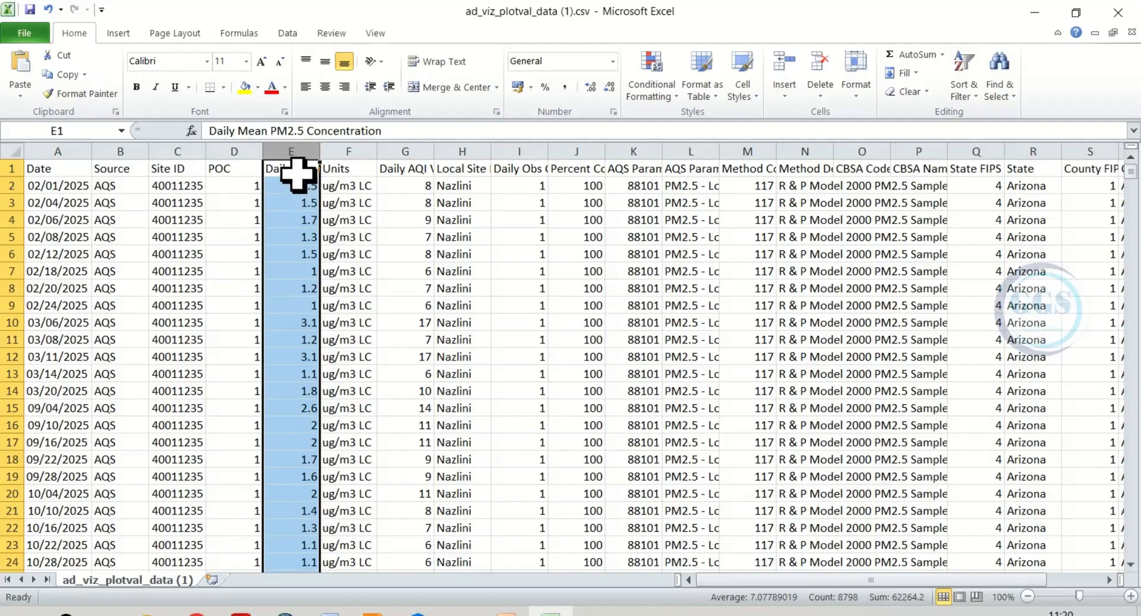
left_click(349, 170)
left_click(349, 186)
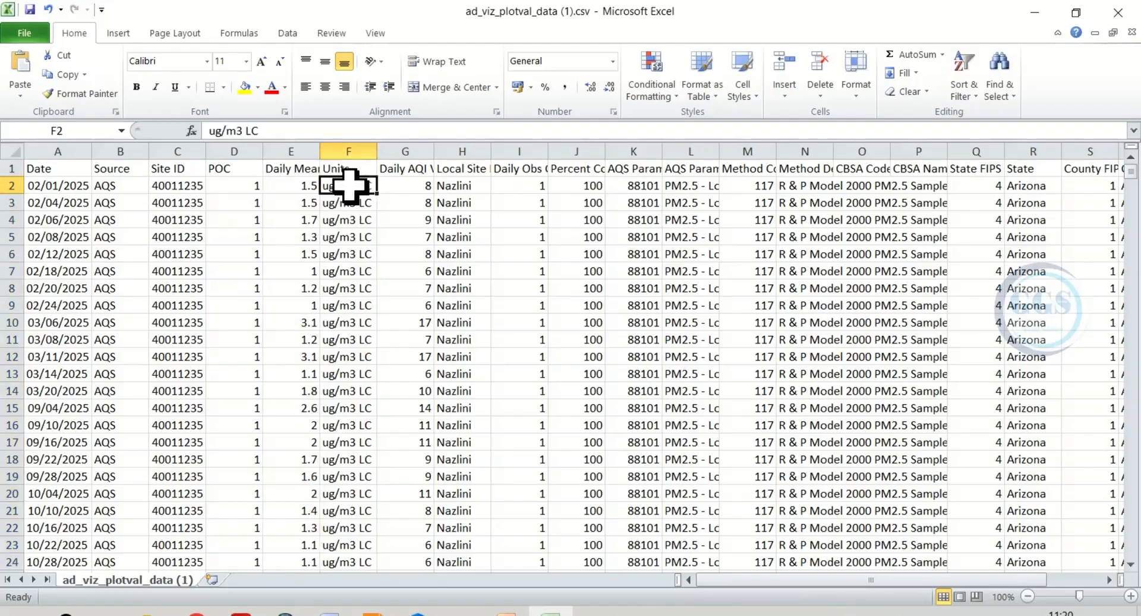
left_click(412, 171)
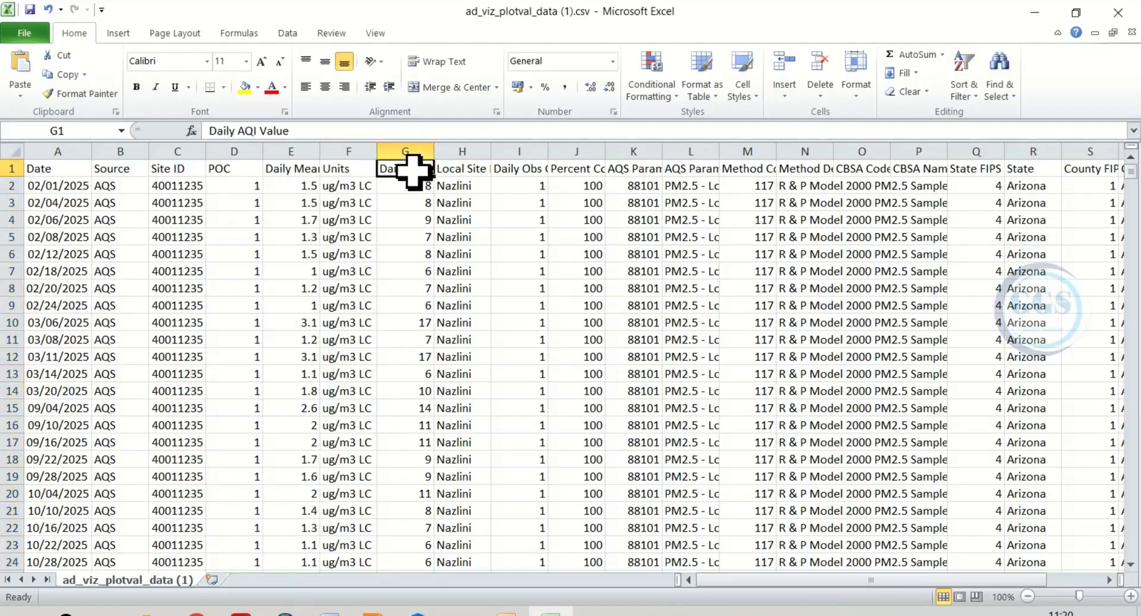
left_click(467, 171)
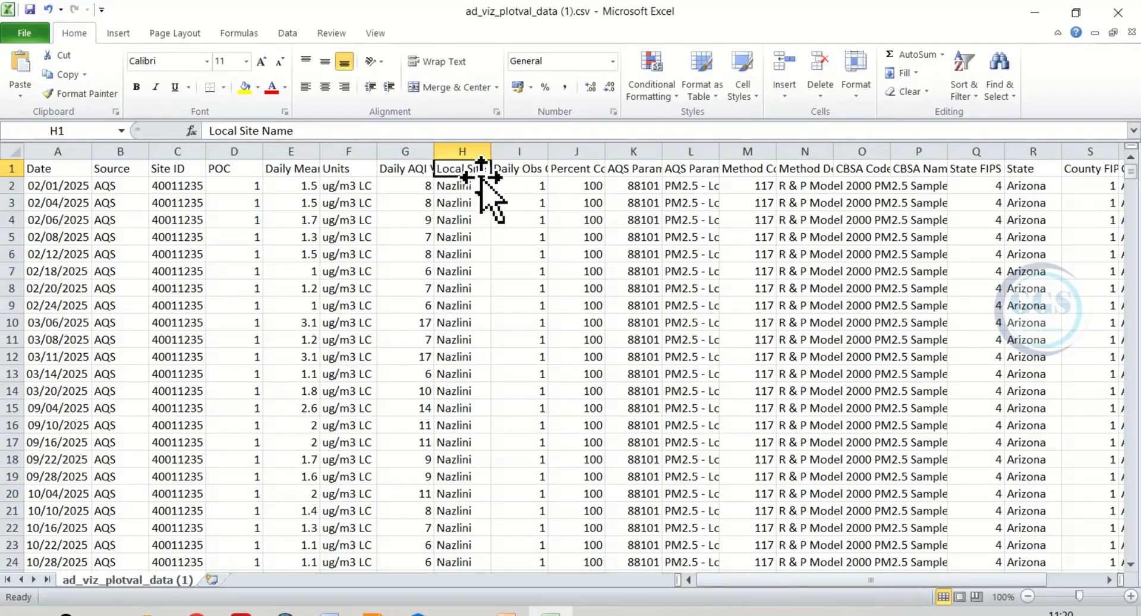
left_click(522, 170)
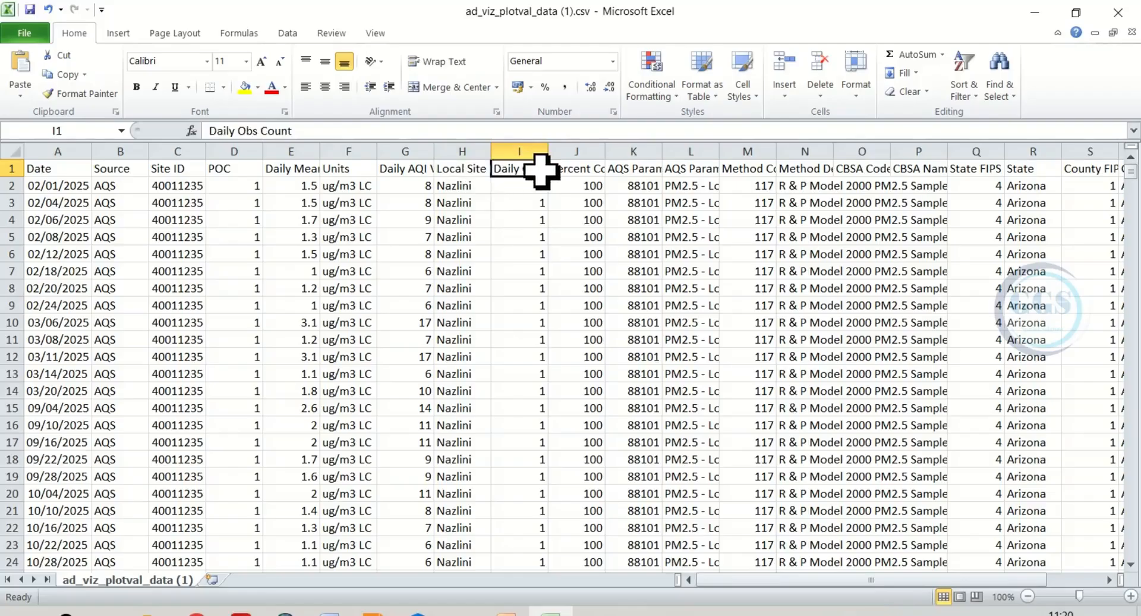
left_click(679, 171)
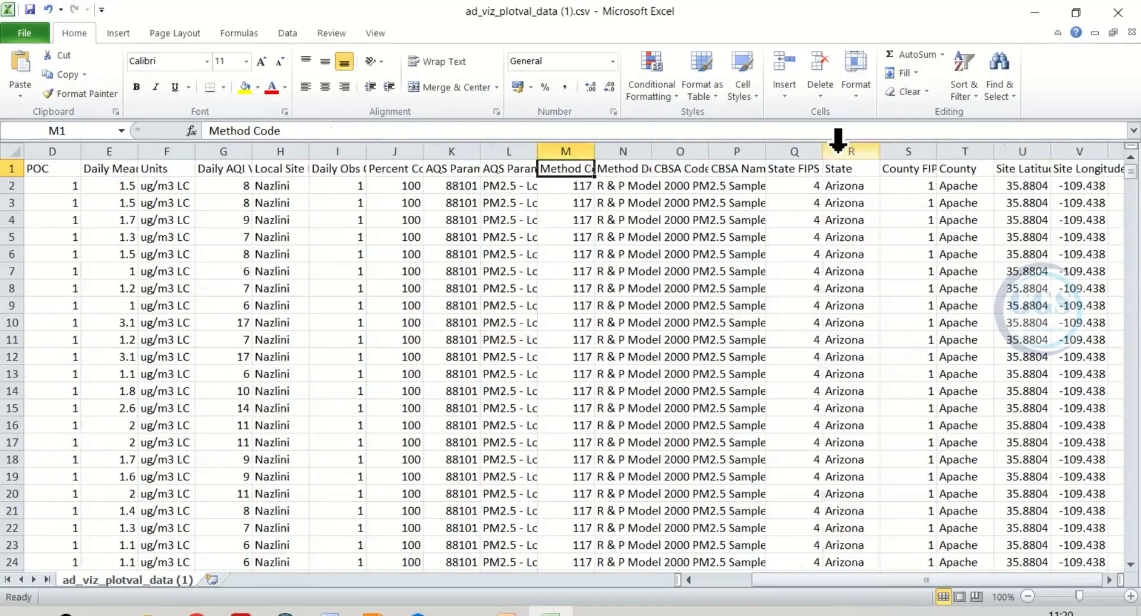
Examine the location columns: State, County FIPS Code, County, Site Latitude and Site Longitude
left_click(841, 148)
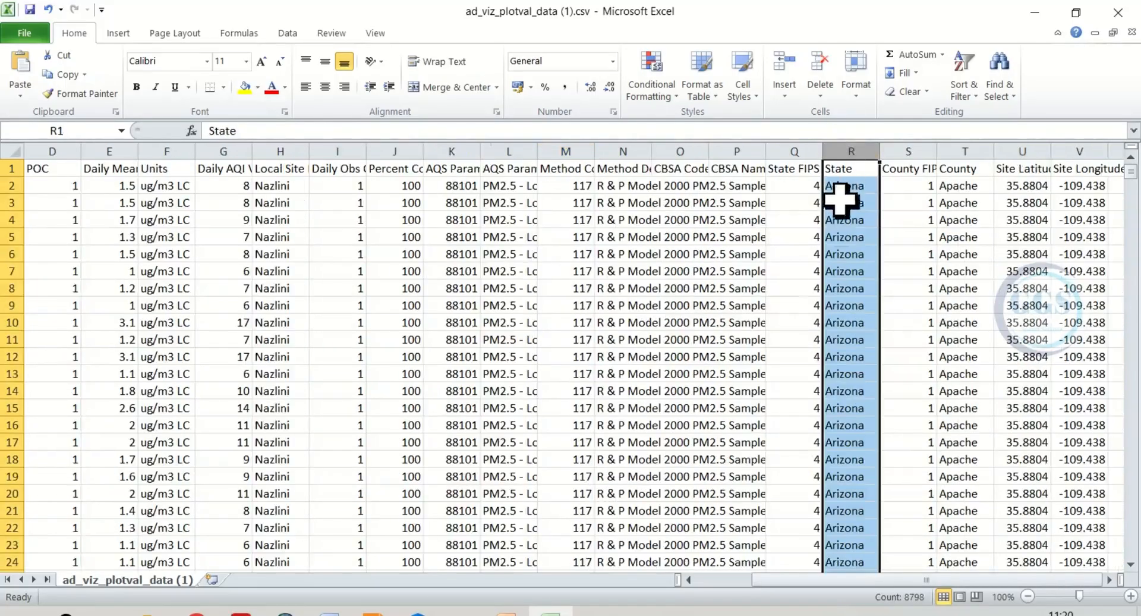
left_click(916, 148)
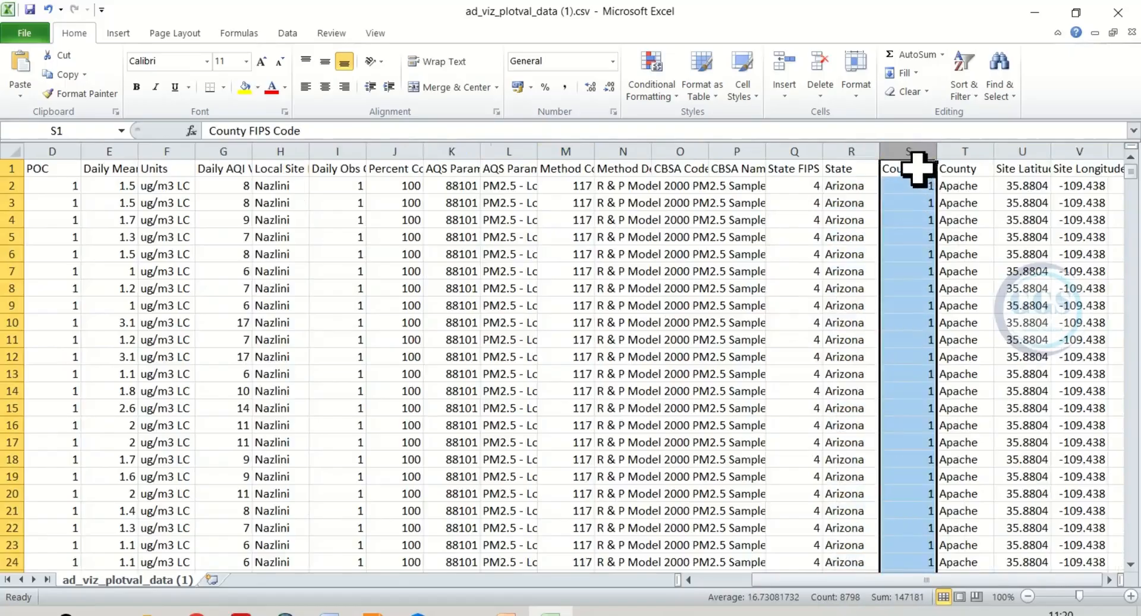
left_click(920, 169)
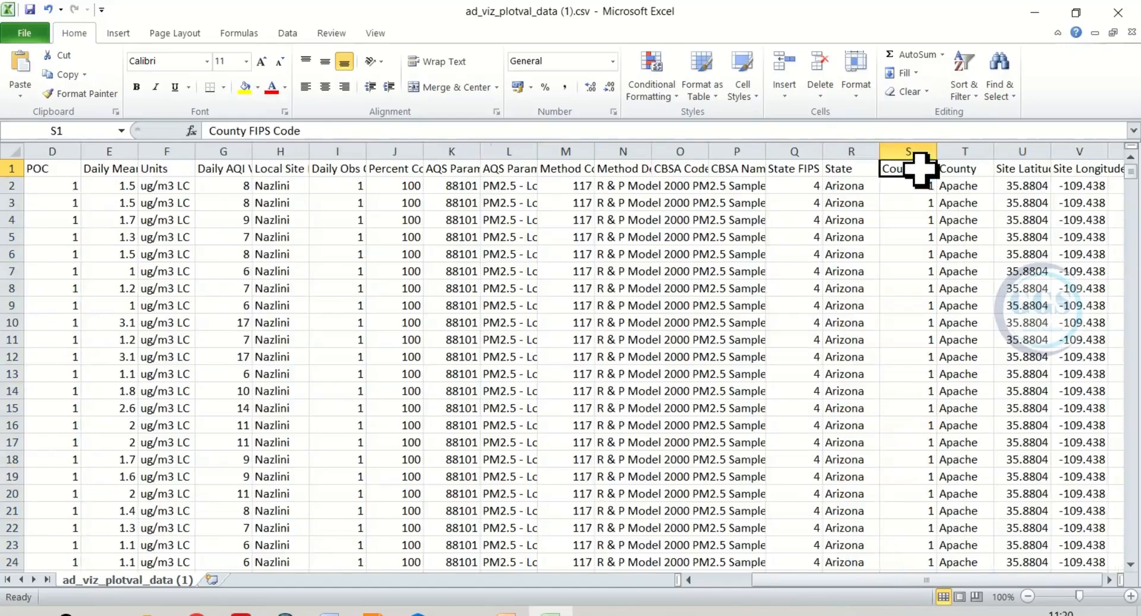
left_click(966, 149)
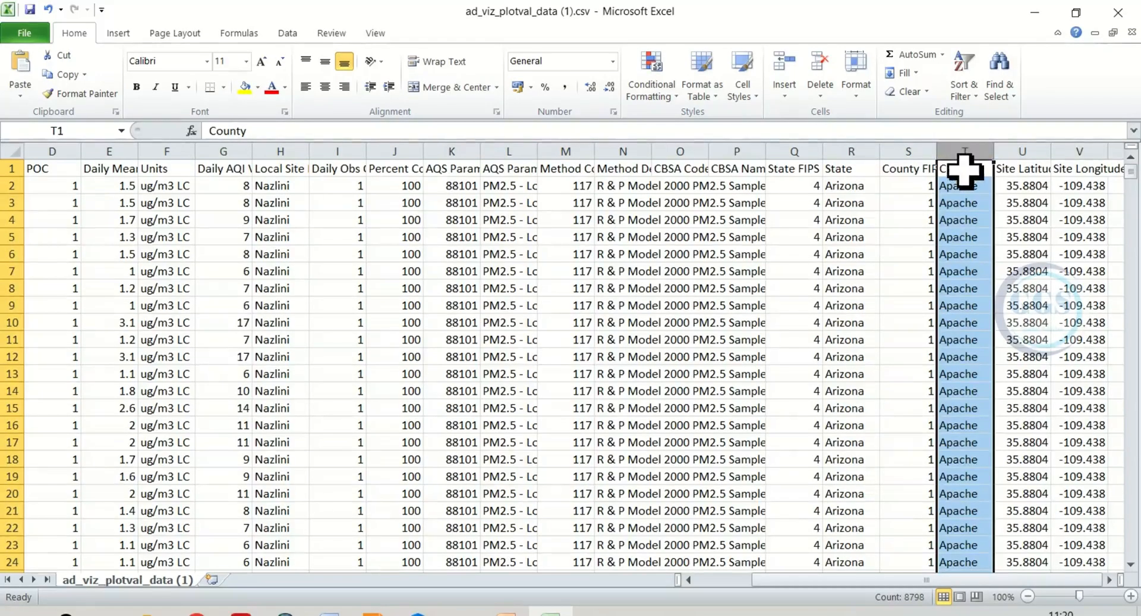
left_click(1032, 168)
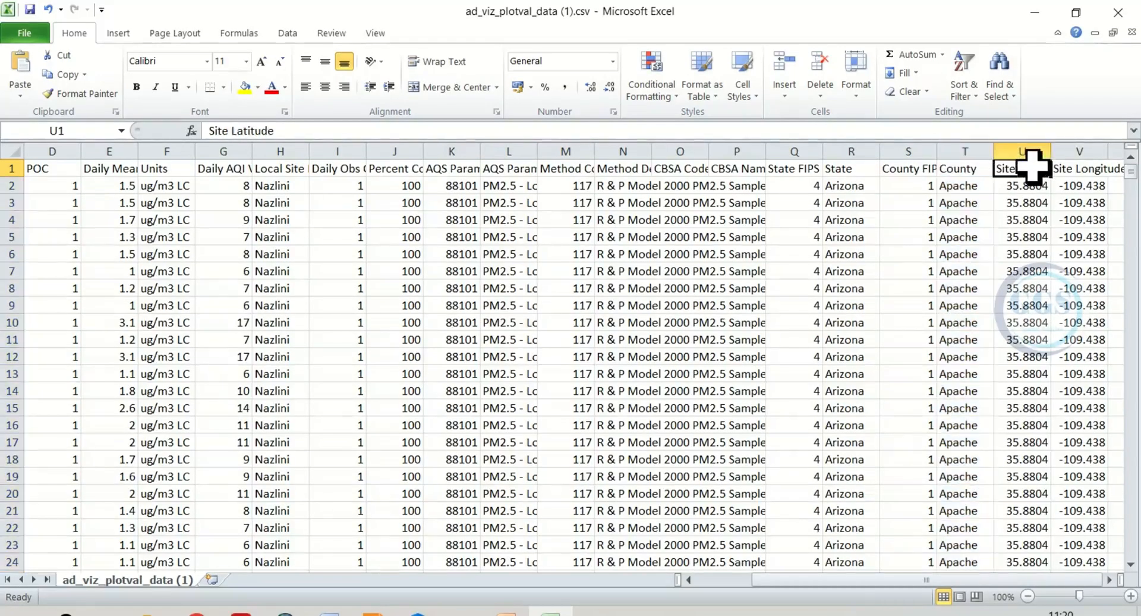
left_click(1076, 168)
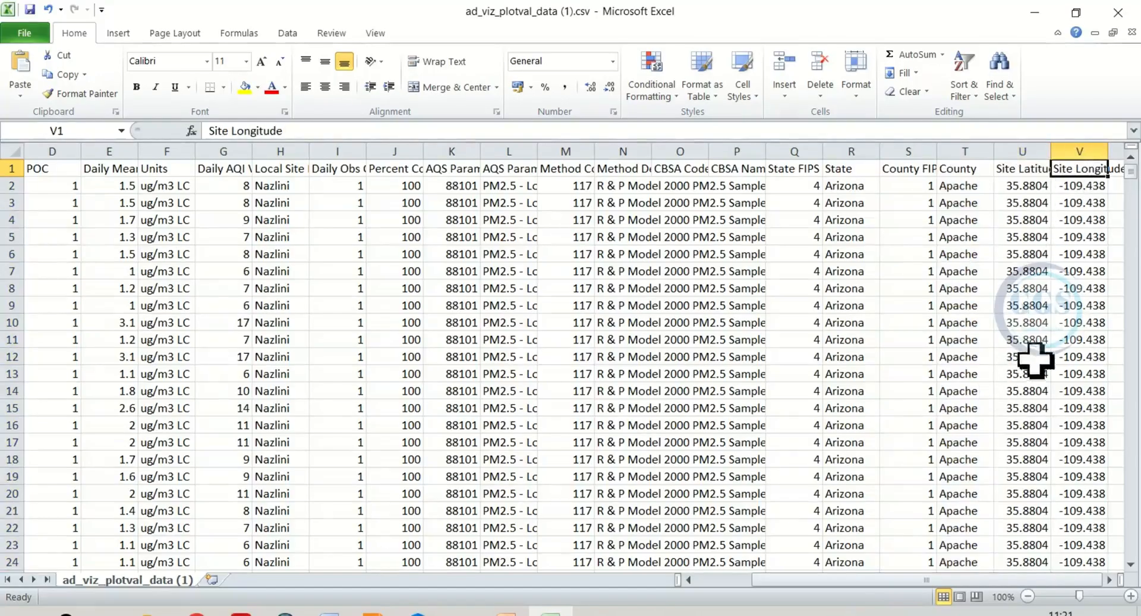